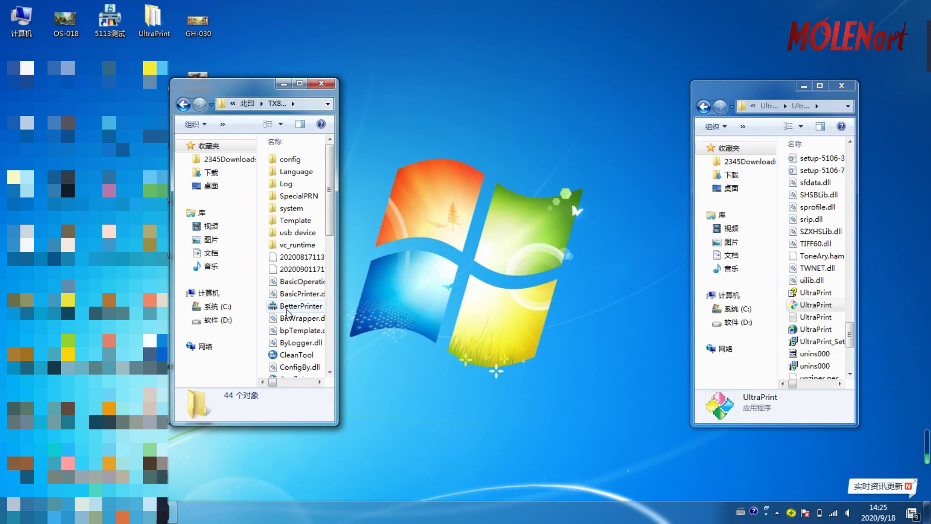
# - Launch the BetterPrinter application from its folder in Windows Explorer
pyautogui.click(289, 308)
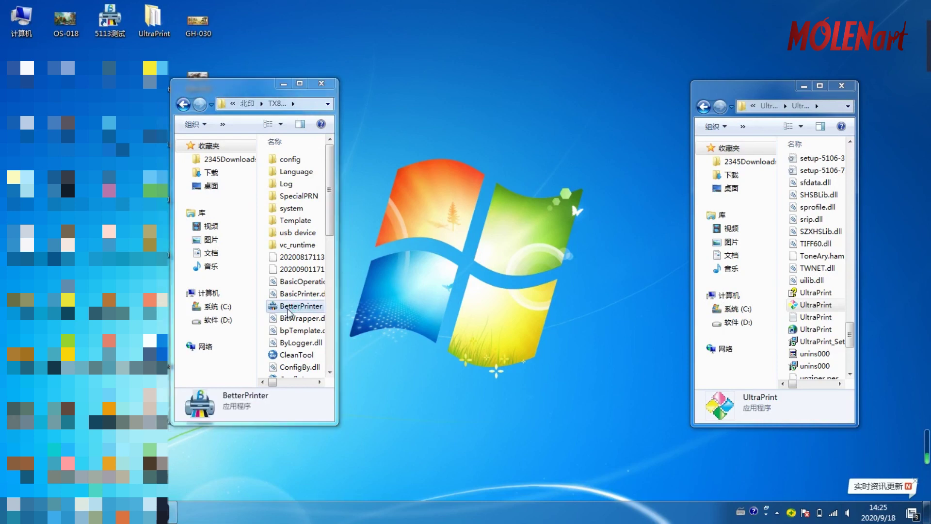
pyautogui.doubleClick(289, 307)
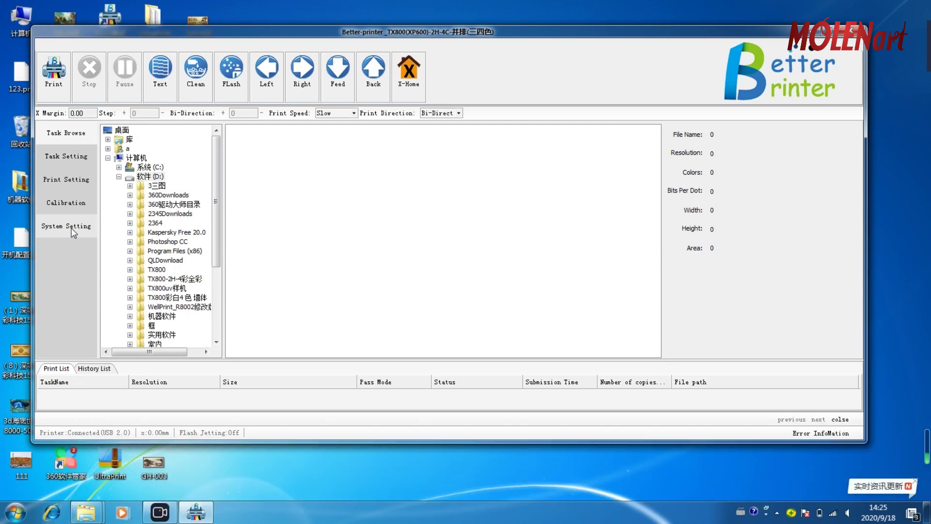
# - Go to the System Setting page and focus the Administrator Password field
pyautogui.click(73, 227)
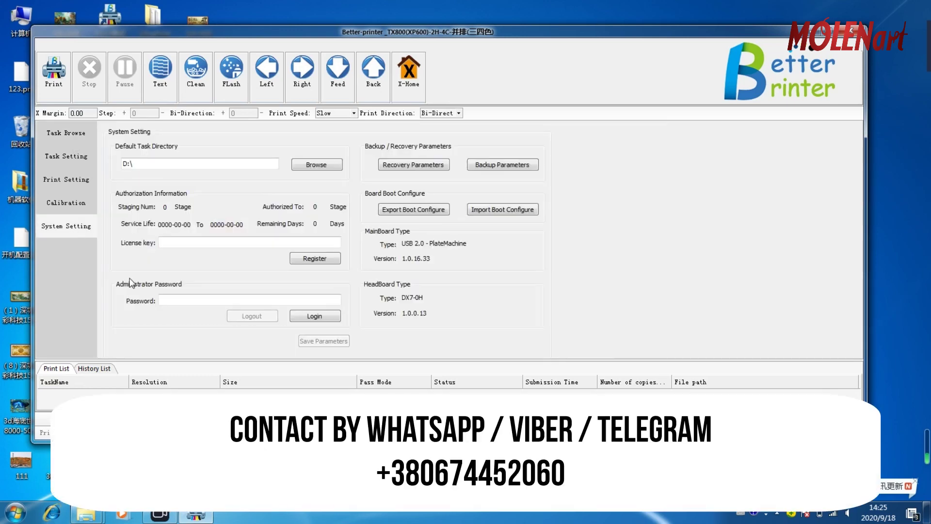
pyautogui.click(175, 300)
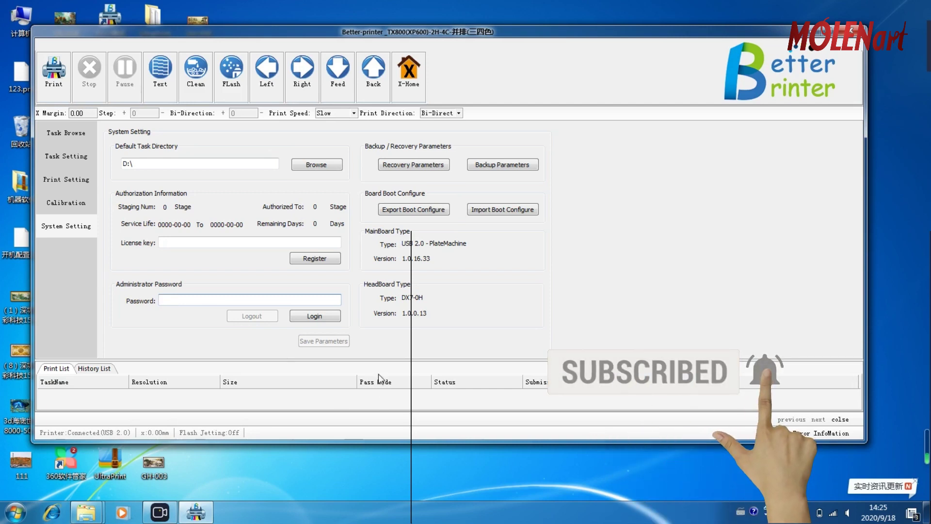
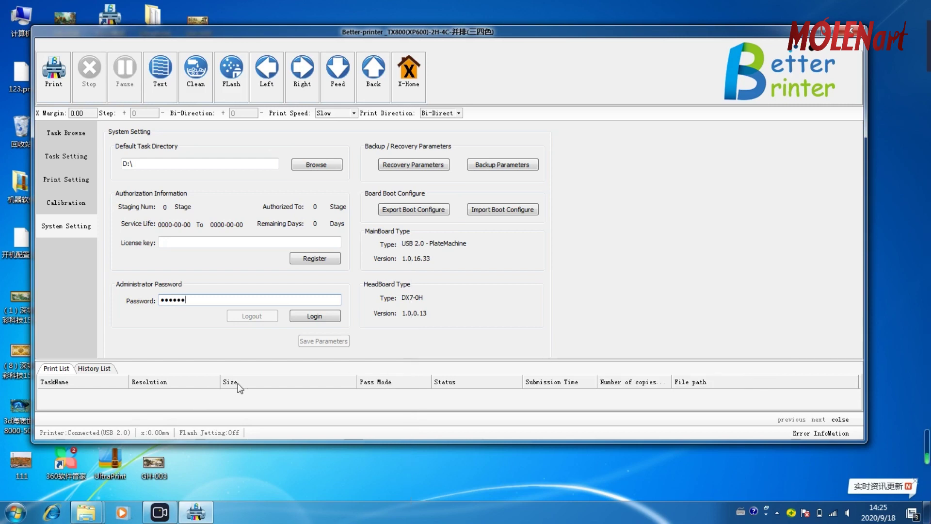
# - Log in as administrator to open the Advanced Setting dialog with X motor calibration
pyautogui.click(305, 317)
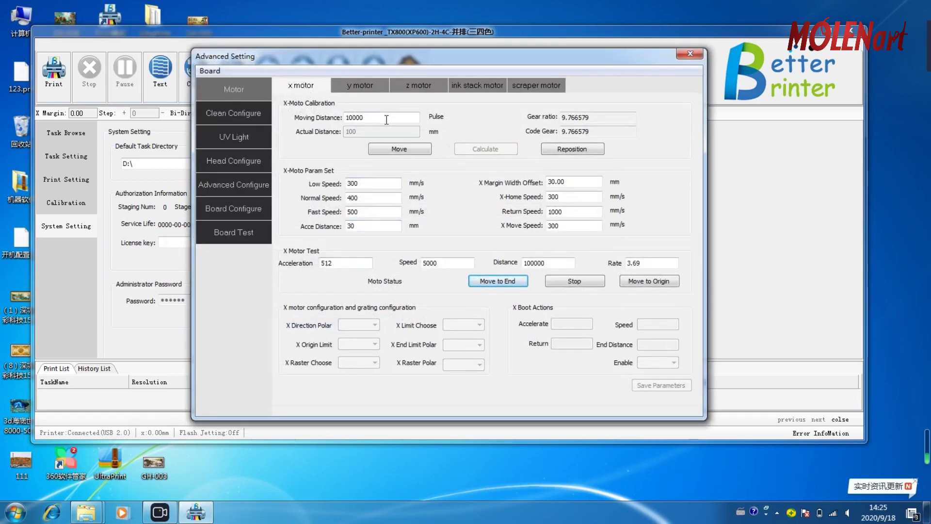
# - Rerun the x motor calibration for a 9.794319 gear ratio, reposition the carriage, and save
pyautogui.click(389, 150)
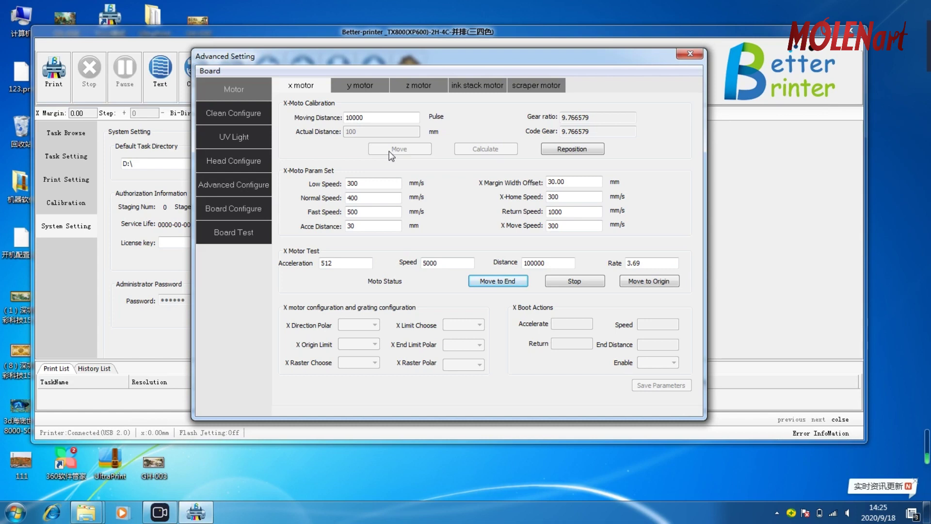
pyautogui.click(561, 151)
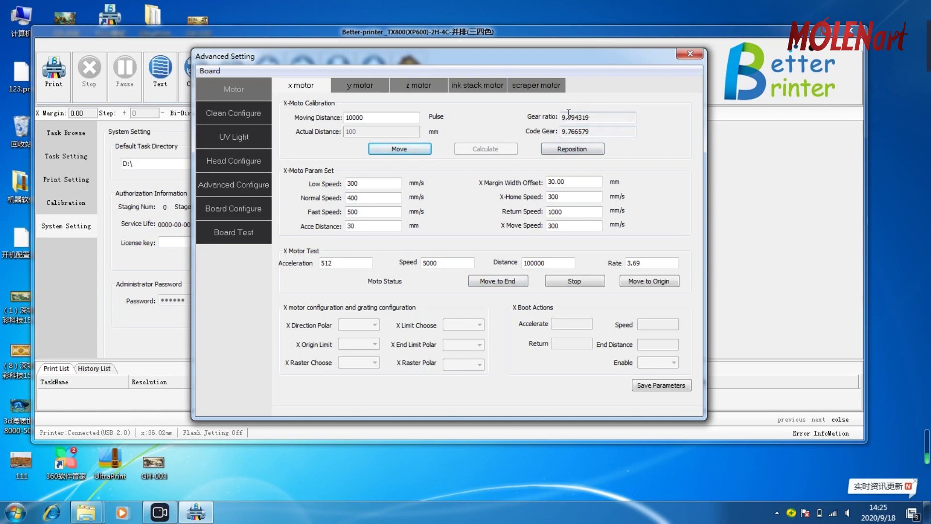
pyautogui.click(578, 152)
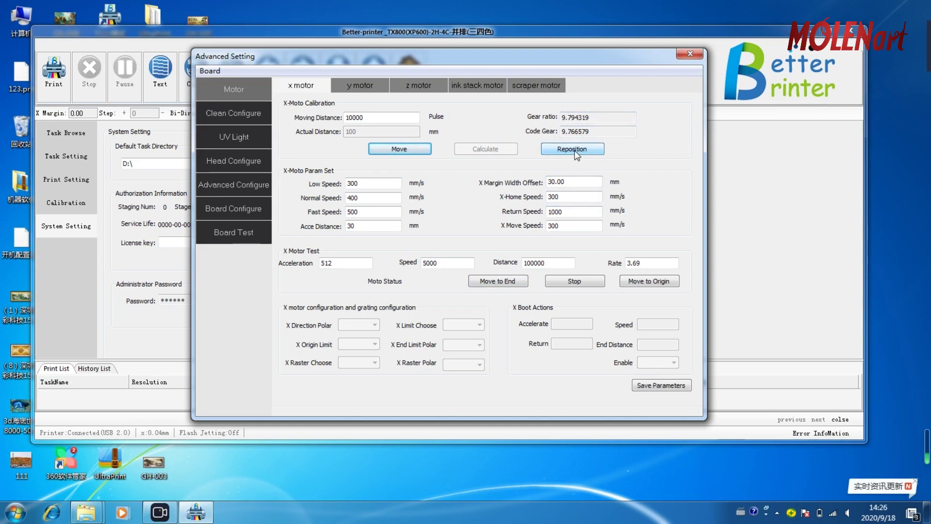
pyautogui.click(669, 383)
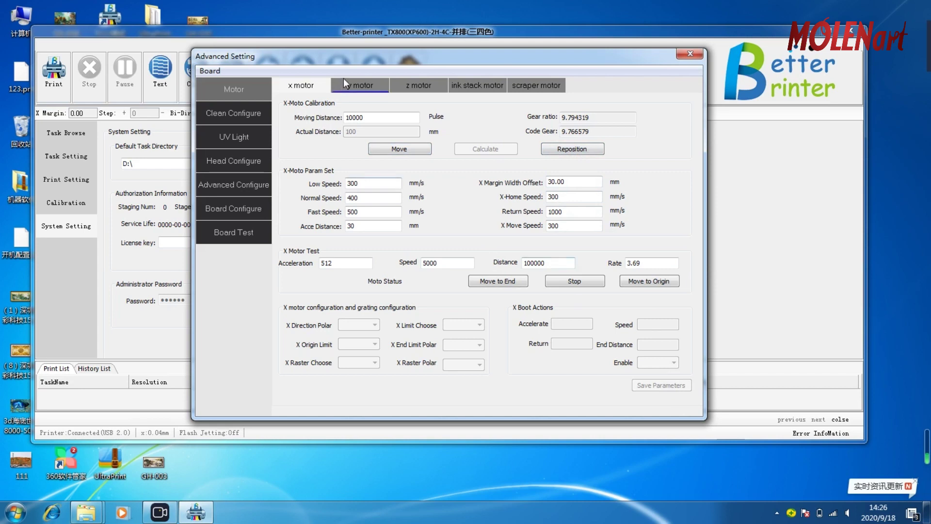
# - Change the Y-Run length to 105 mm, calculate 269.771429 pulses per mm, and save
pyautogui.click(360, 86)
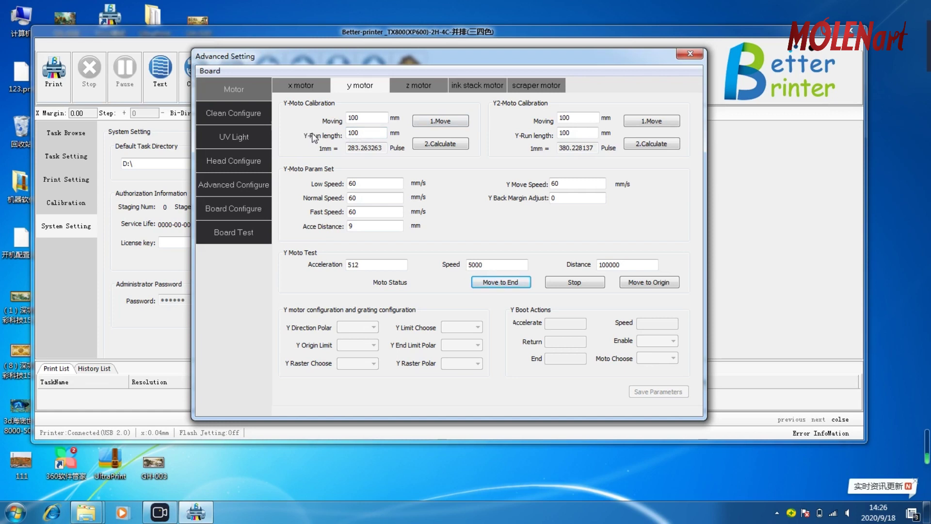
pyautogui.click(363, 135)
pyautogui.press('BackSpace')
pyautogui.write('5')
pyautogui.click(439, 144)
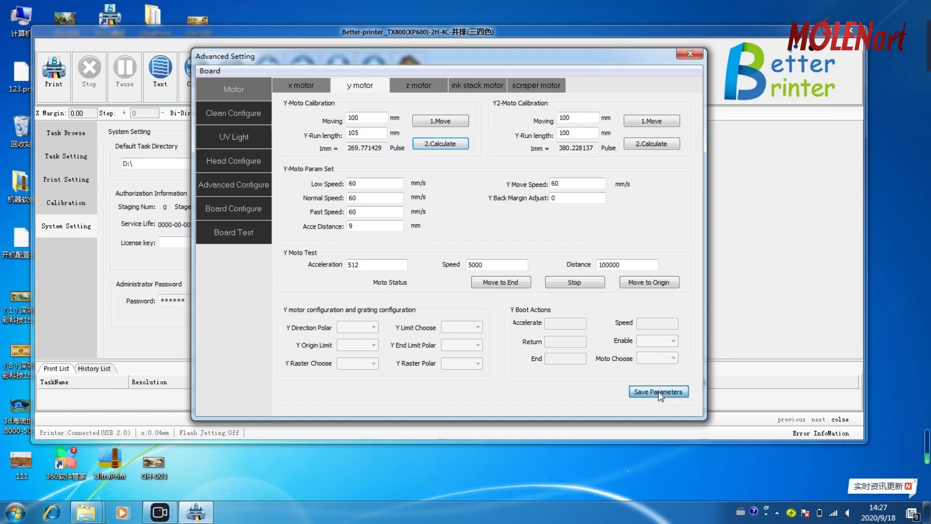
pyautogui.click(658, 392)
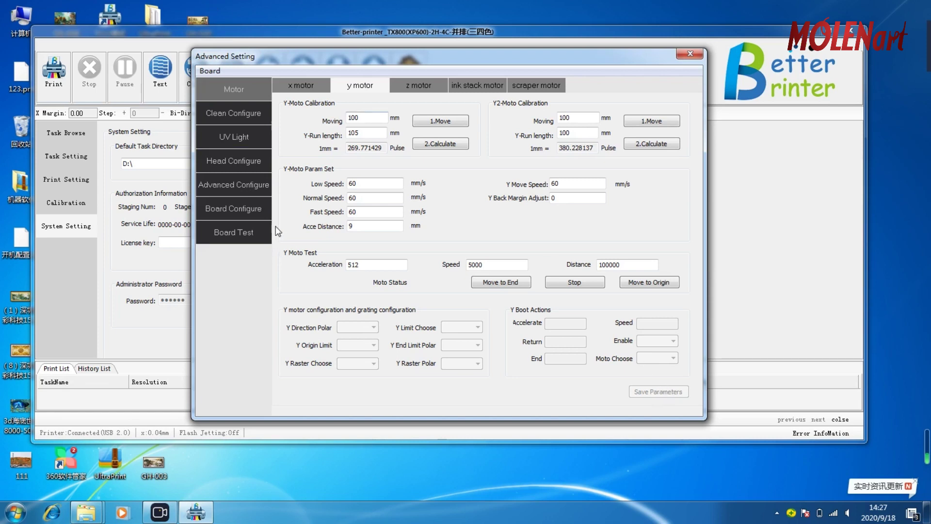
pyautogui.click(245, 156)
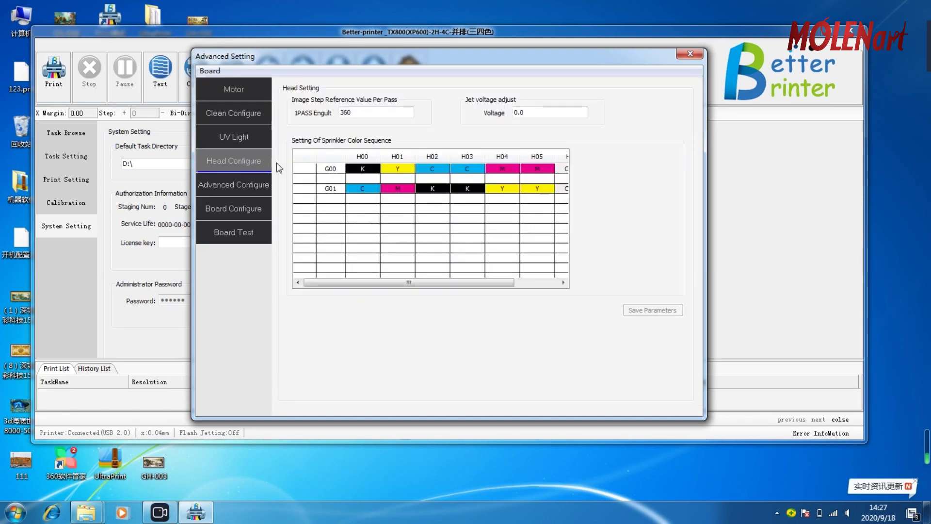
# - Set row G00 head colours to K, C, C, M, M, Y, with H01 cyan, H03 magenta, H05 yellow
pyautogui.click(363, 169)
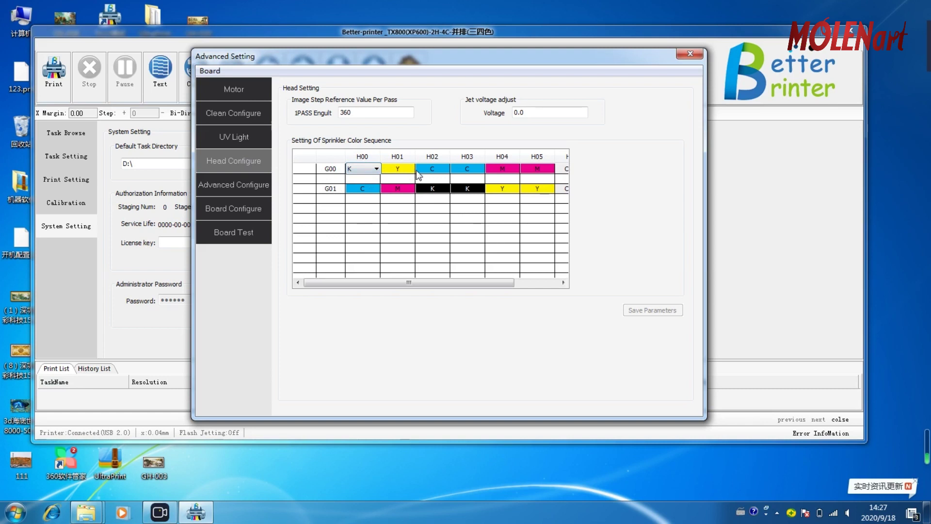
pyautogui.click(444, 169)
pyautogui.click(412, 176)
pyautogui.click(411, 169)
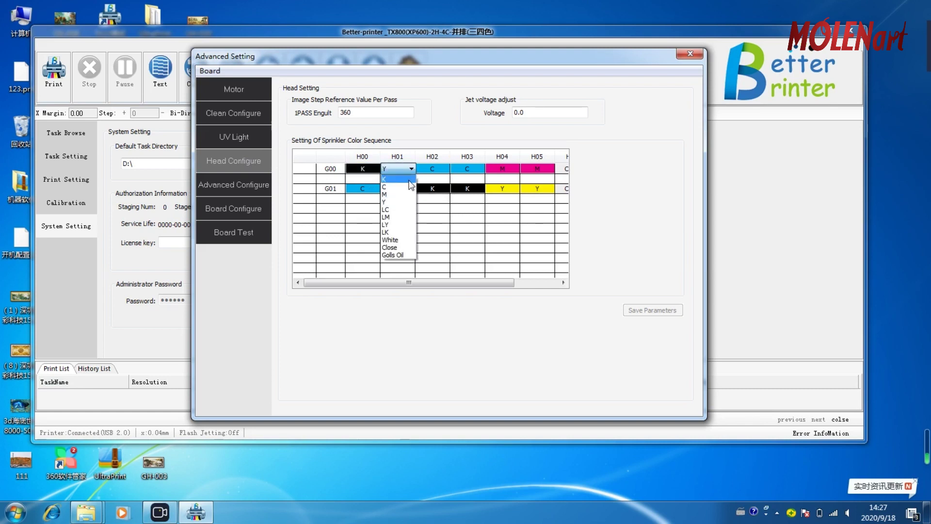
pyautogui.click(394, 190)
pyautogui.click(468, 169)
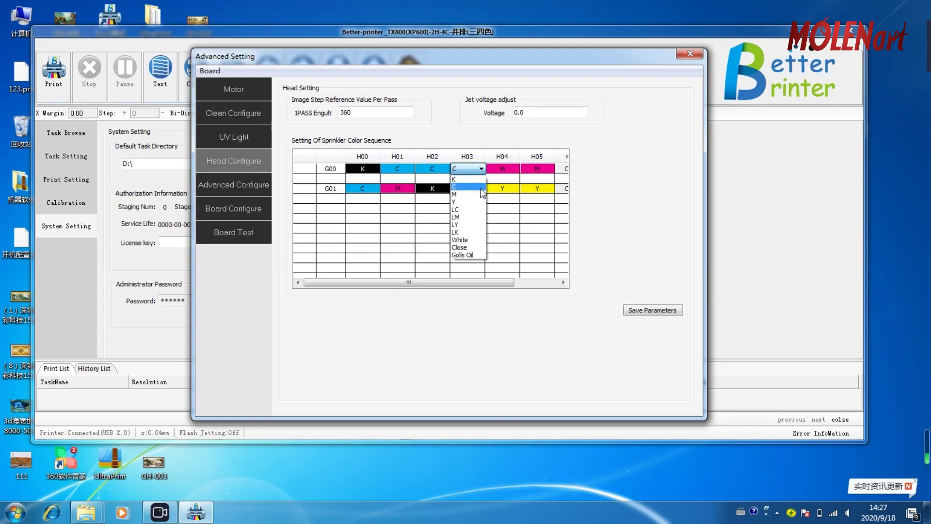
pyautogui.click(476, 194)
pyautogui.click(538, 169)
pyautogui.click(550, 169)
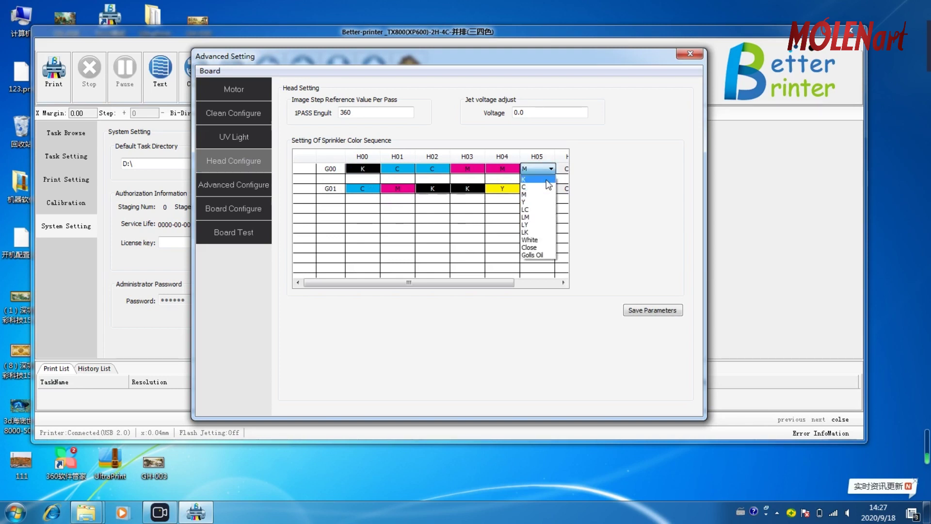
pyautogui.click(538, 201)
# - Set row G01 heads H04 and H03 to magenta
pyautogui.click(502, 188)
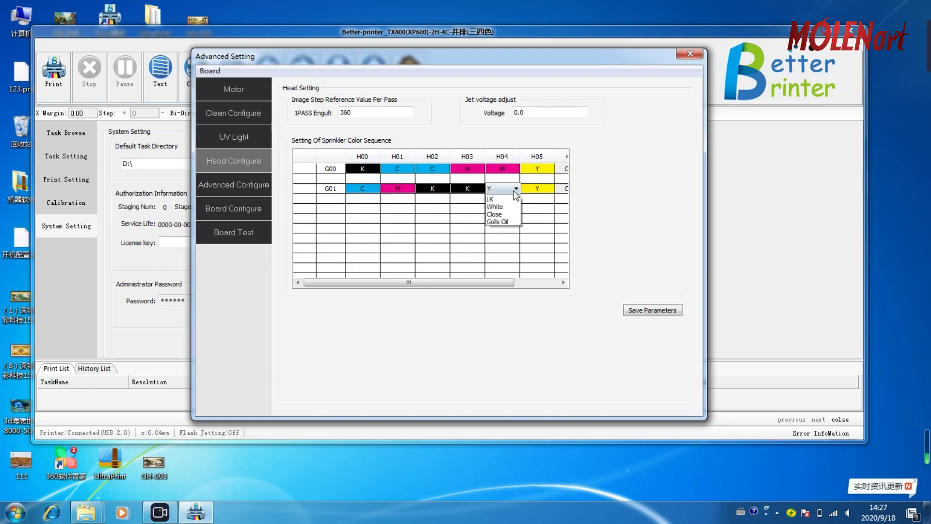
pyautogui.click(502, 206)
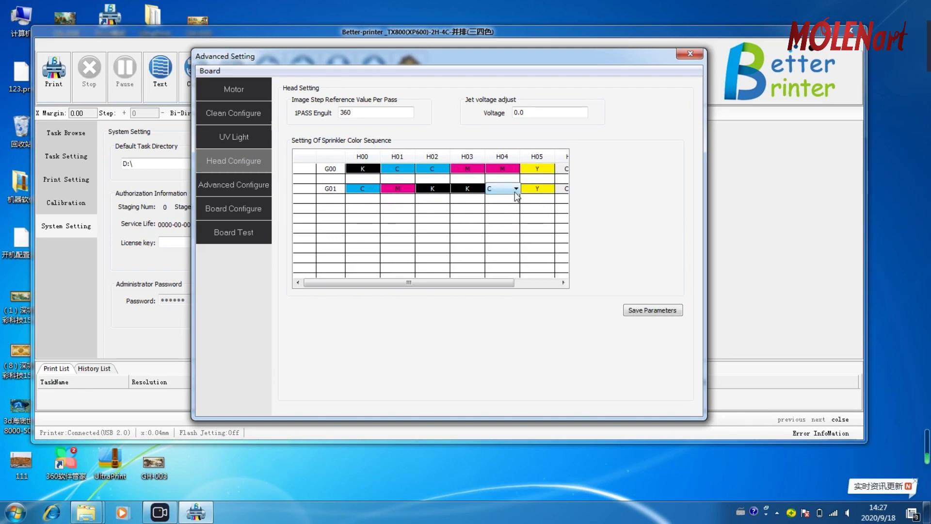
pyautogui.click(516, 189)
pyautogui.click(503, 214)
pyautogui.click(467, 189)
pyautogui.click(480, 189)
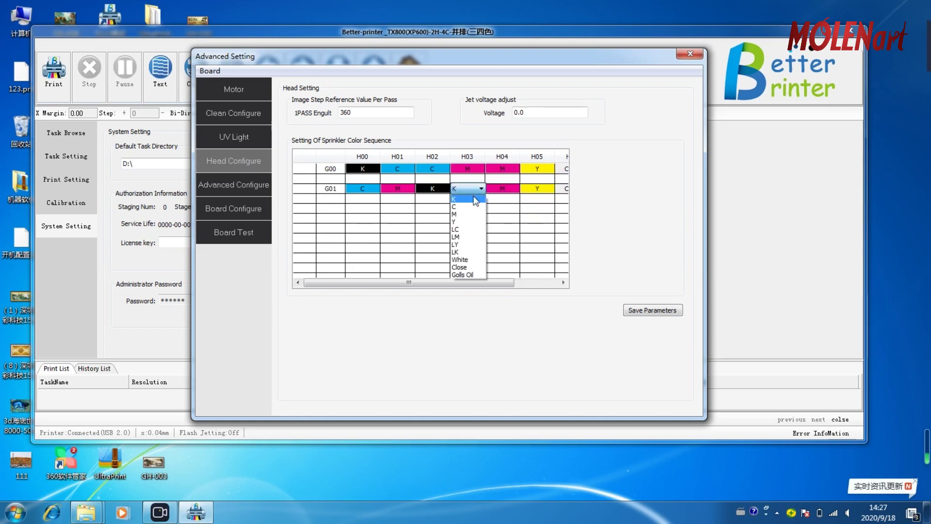
pyautogui.click(471, 214)
# - Set row G01 heads H02 and H01 to cyan and H00 to black, then save
pyautogui.click(433, 188)
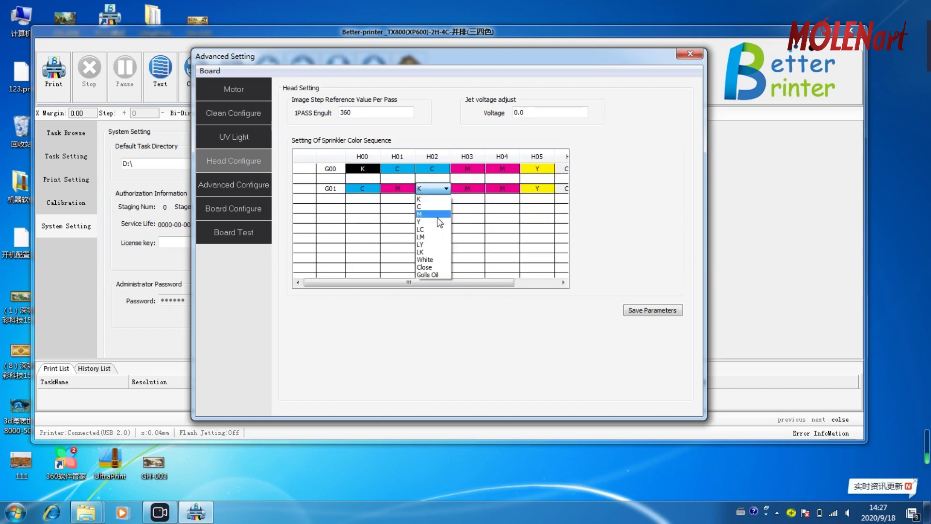
pyautogui.click(437, 207)
pyautogui.click(397, 188)
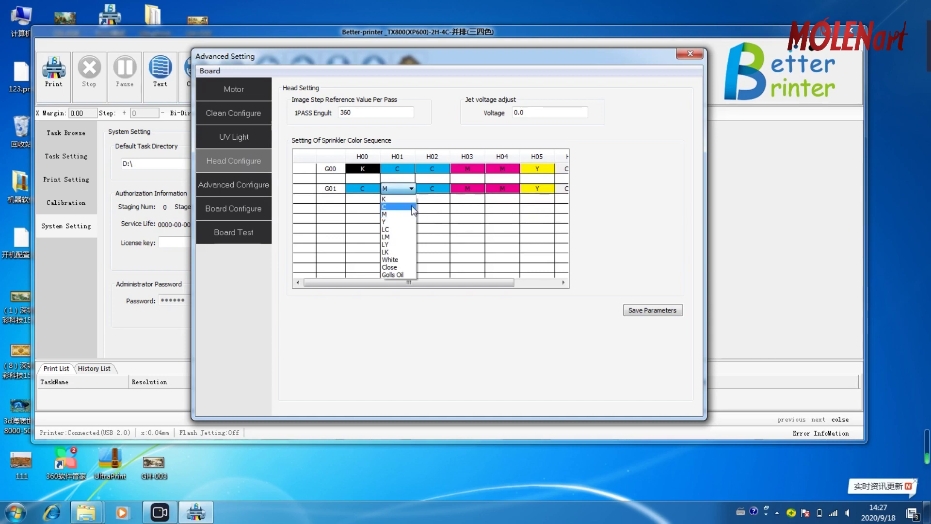
pyautogui.click(402, 207)
pyautogui.click(363, 189)
pyautogui.click(376, 189)
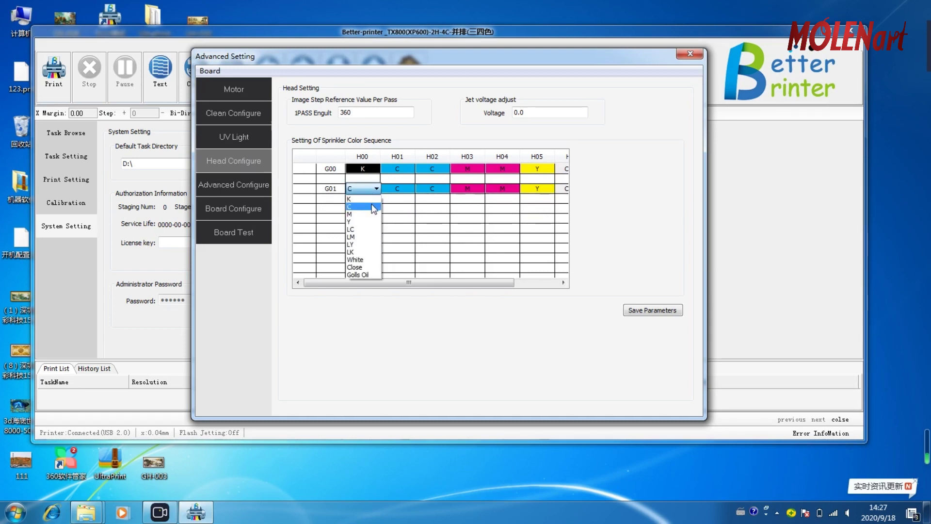
pyautogui.click(360, 199)
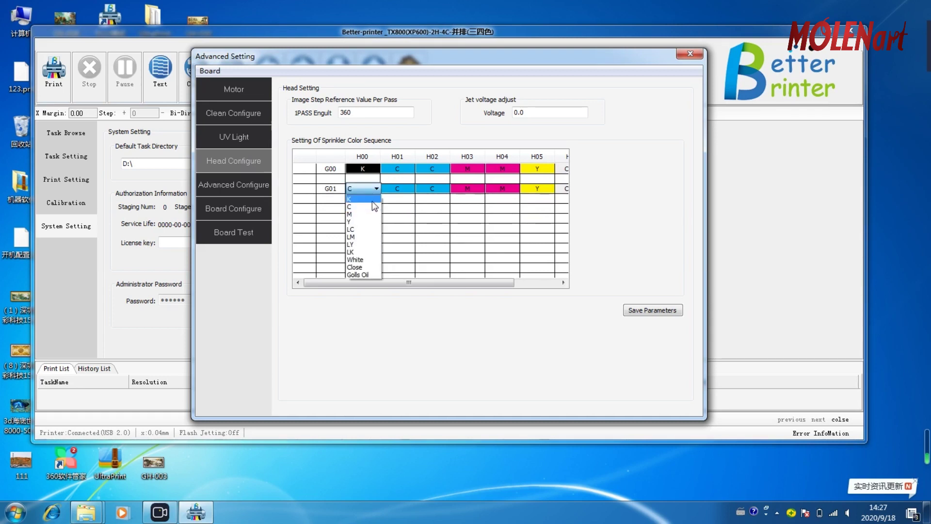
pyautogui.click(646, 309)
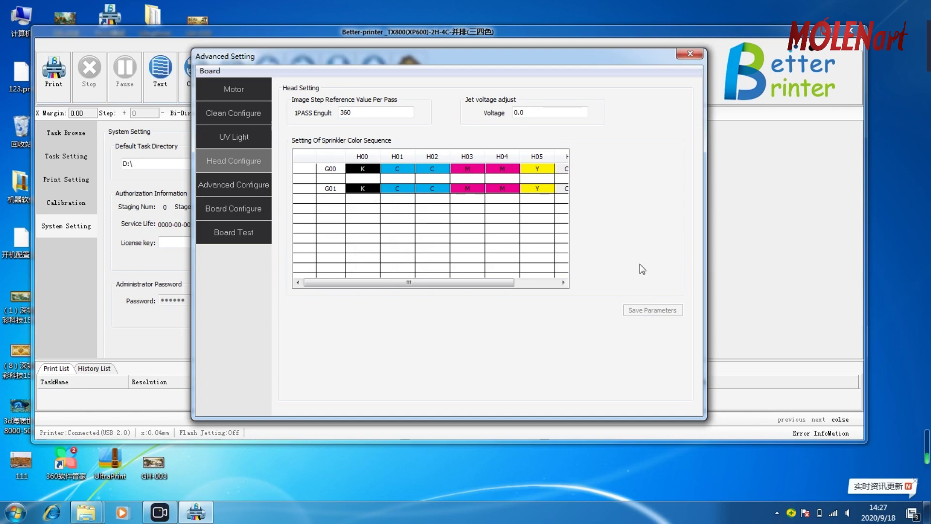
# - Close Better-printer and launch UltraPrint with a new blank layout
pyautogui.click(690, 56)
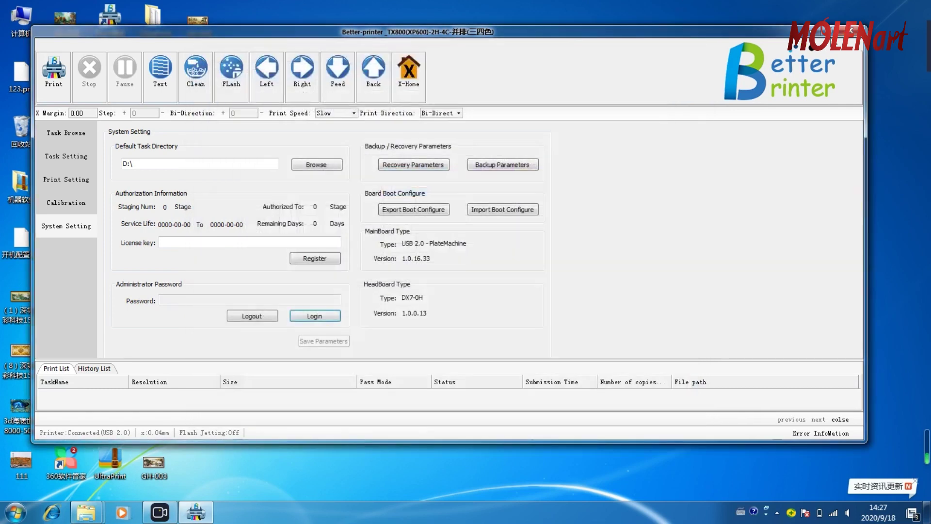
pyautogui.click(830, 25)
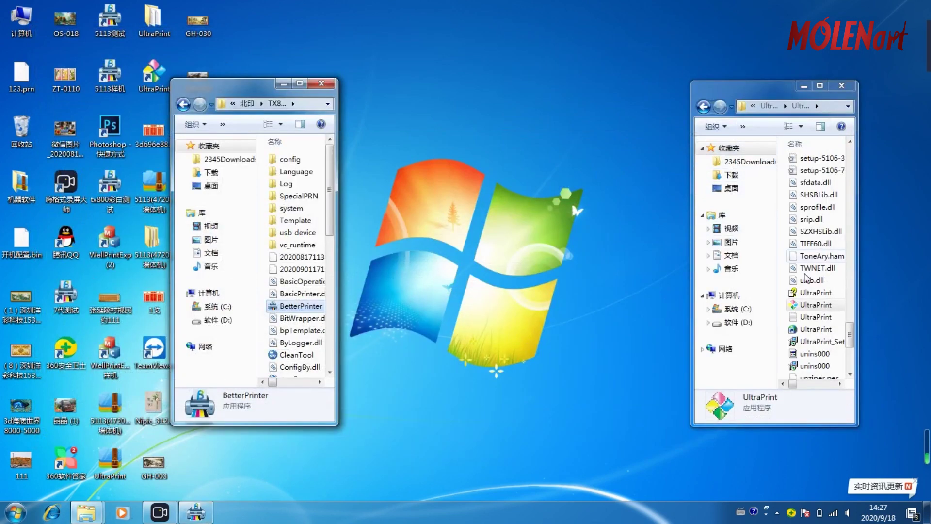
pyautogui.doubleClick(816, 305)
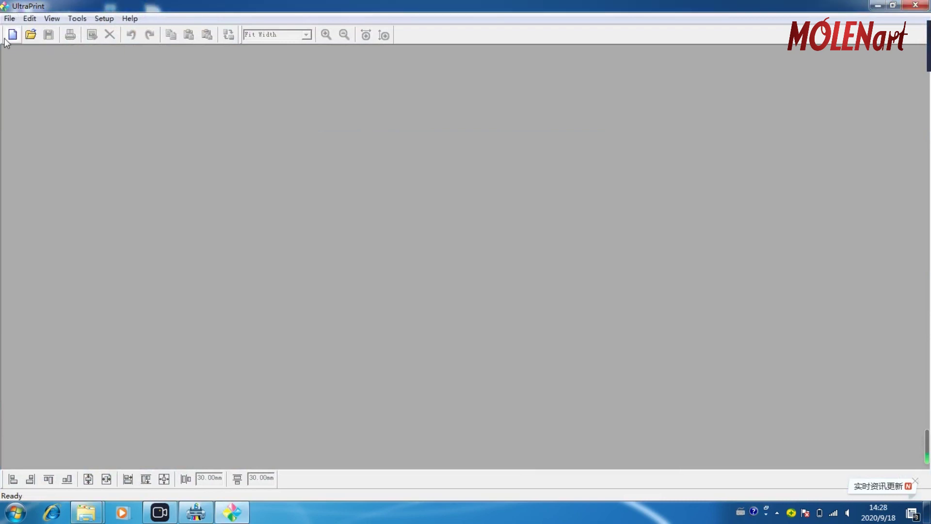
pyautogui.click(12, 34)
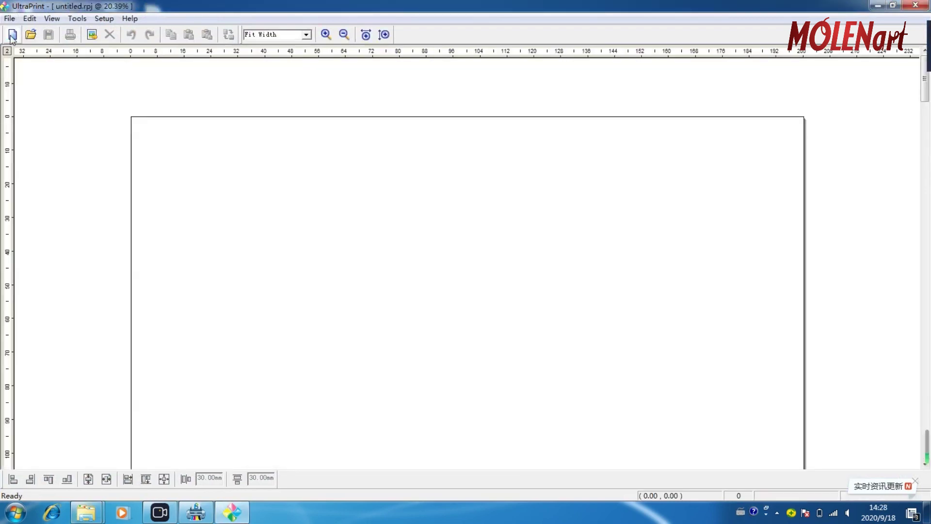
# - Import the framed landscape painting image into the page's top-left corner
pyautogui.click(92, 34)
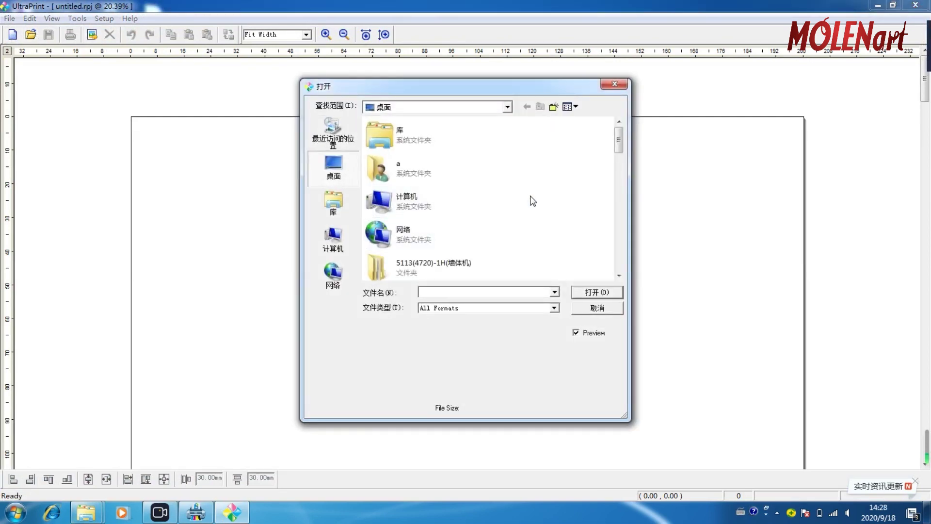
pyautogui.scroll(-4, 539, 200)
pyautogui.scroll(-4, 539, 201)
pyautogui.scroll(-3, 524, 201)
pyautogui.scroll(3, 495, 199)
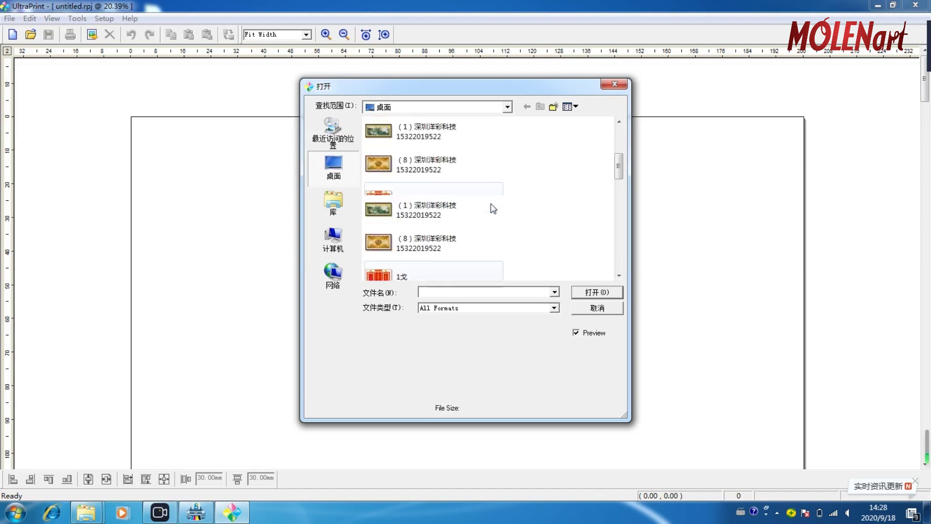
pyautogui.click(423, 211)
pyautogui.doubleClick(423, 211)
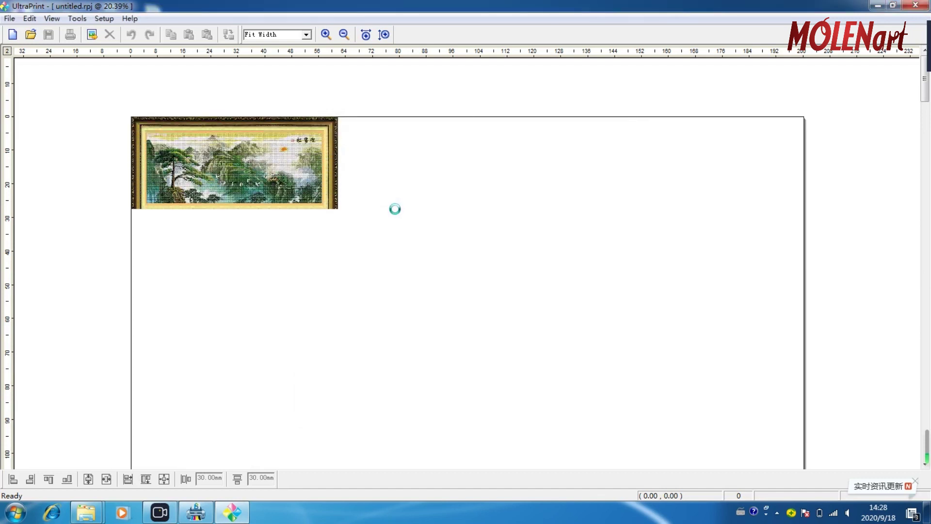
pyautogui.rightClick(274, 164)
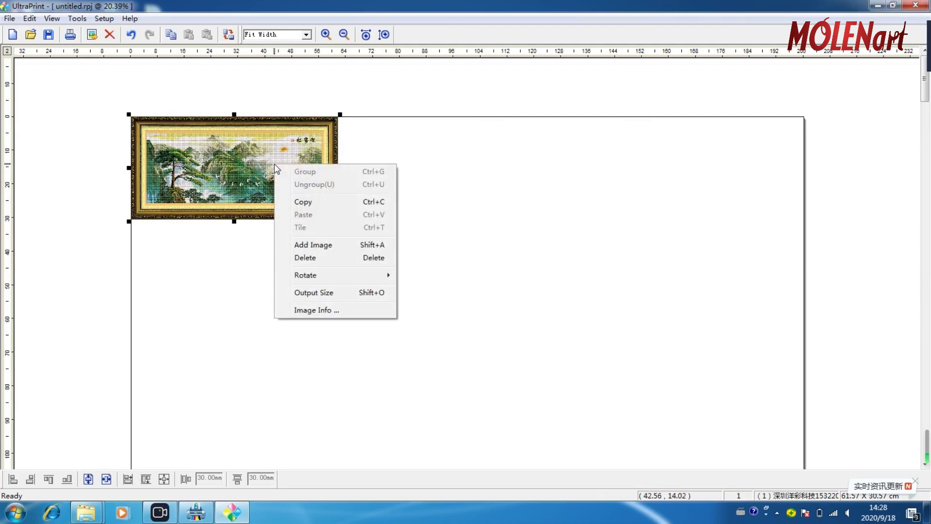
pyautogui.moveTo(335, 275)
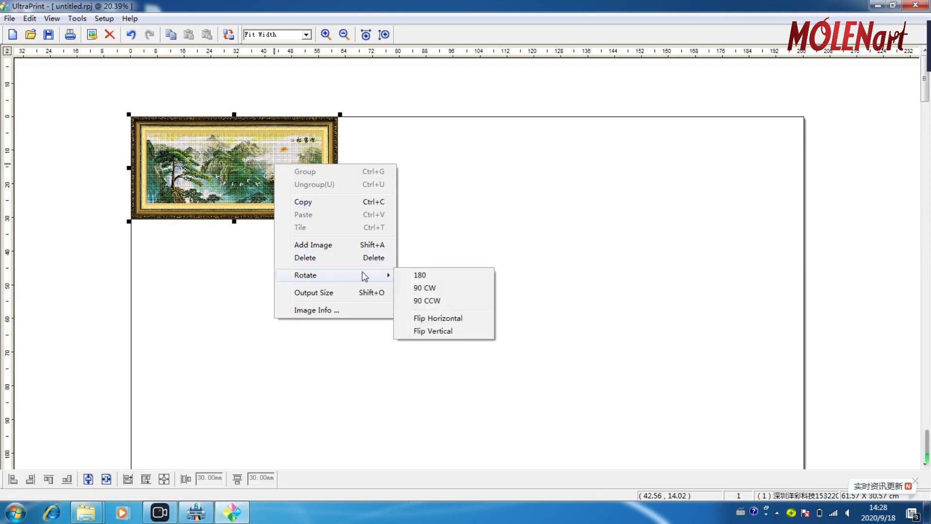
# - Rotate the painting 90° clockwise and resize it to 159 × 320.20 cm, keeping proportions
pyautogui.click(417, 289)
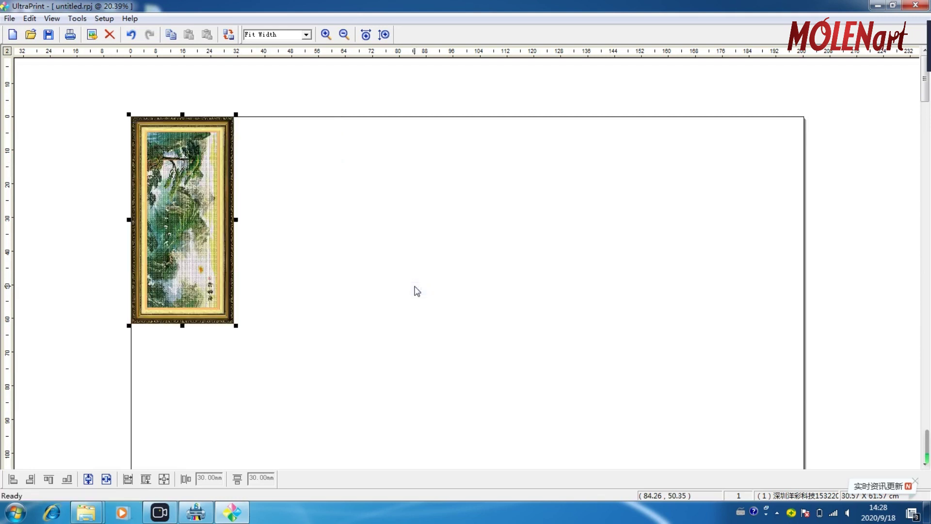
pyautogui.rightClick(182, 193)
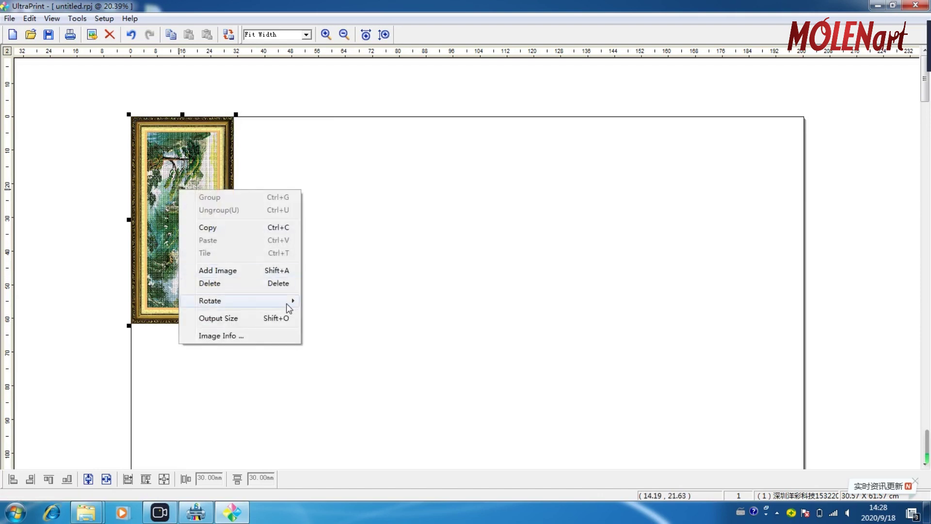
pyautogui.moveTo(219, 301)
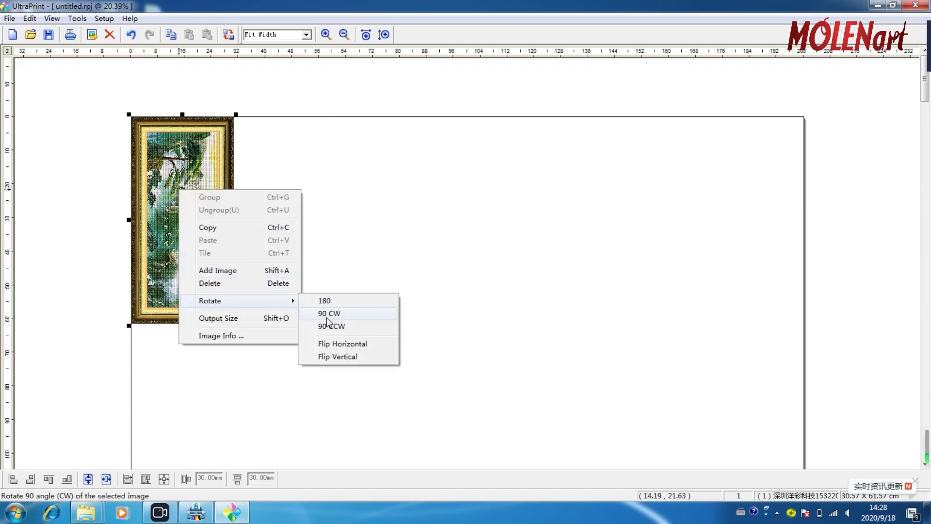
pyautogui.rightClick(174, 170)
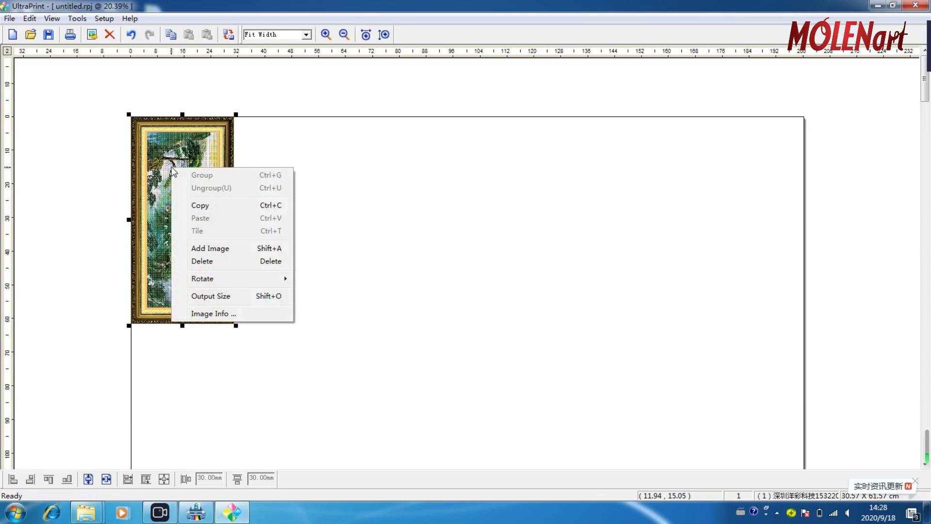
pyautogui.click(215, 296)
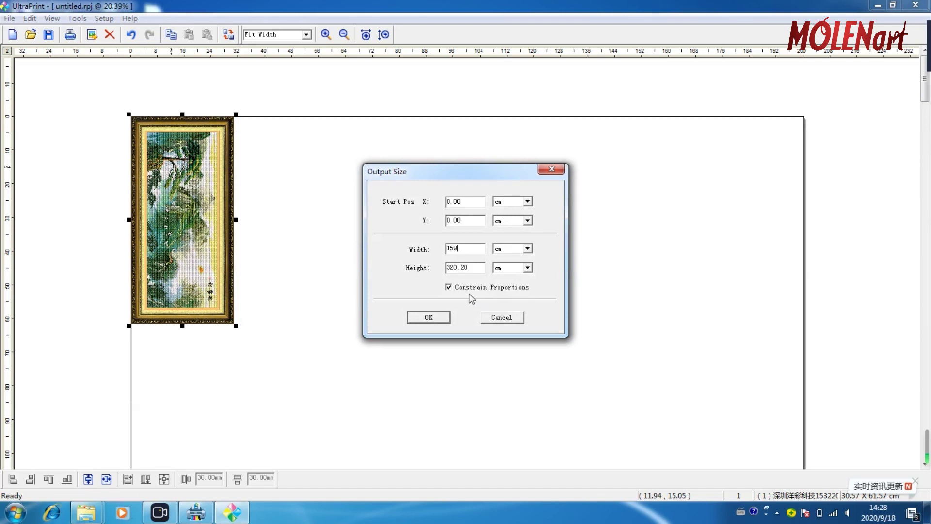
pyautogui.click(435, 321)
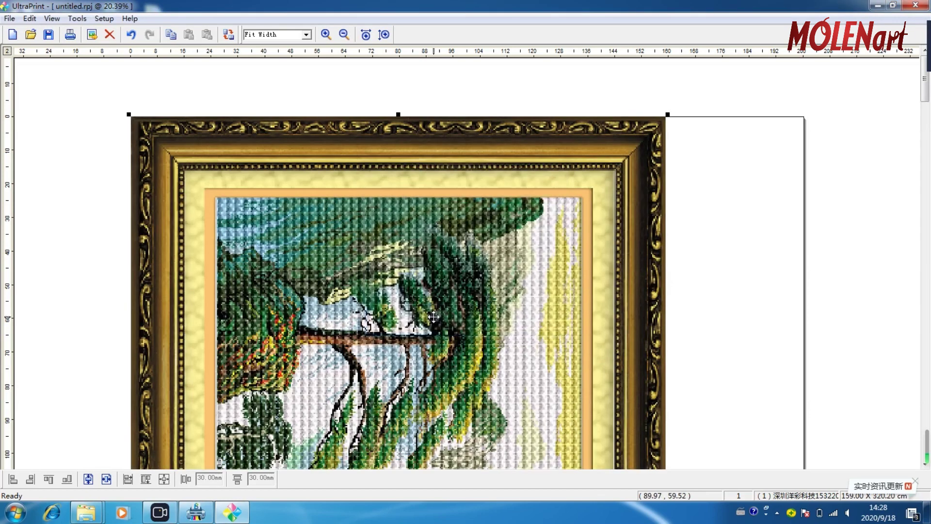
# - Print the canvas to a file named 8 on the Desktop, then switch to Better-printer
pyautogui.click(71, 34)
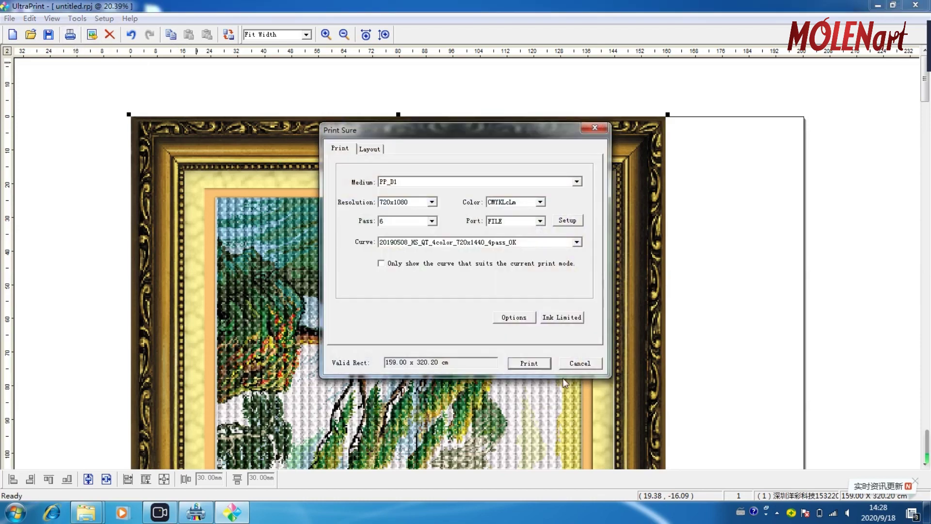
pyautogui.click(529, 363)
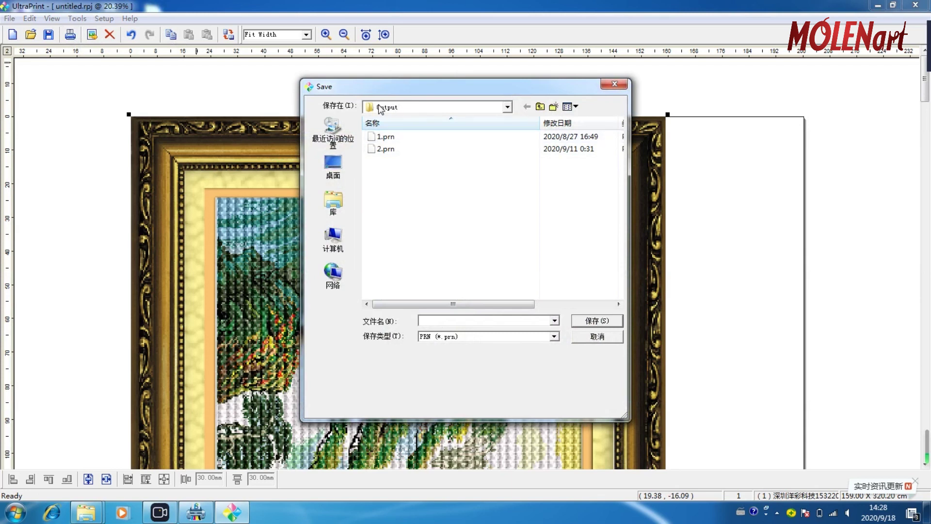
pyautogui.click(332, 166)
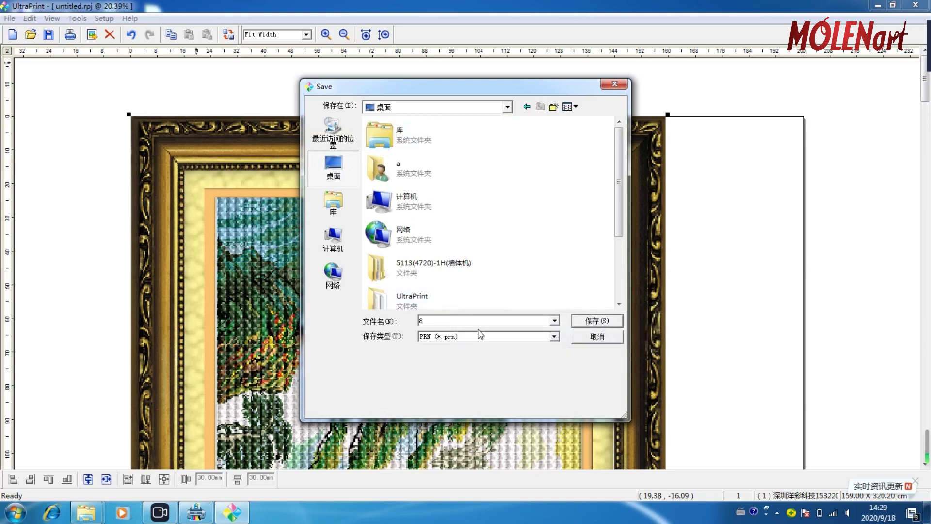
pyautogui.click(597, 321)
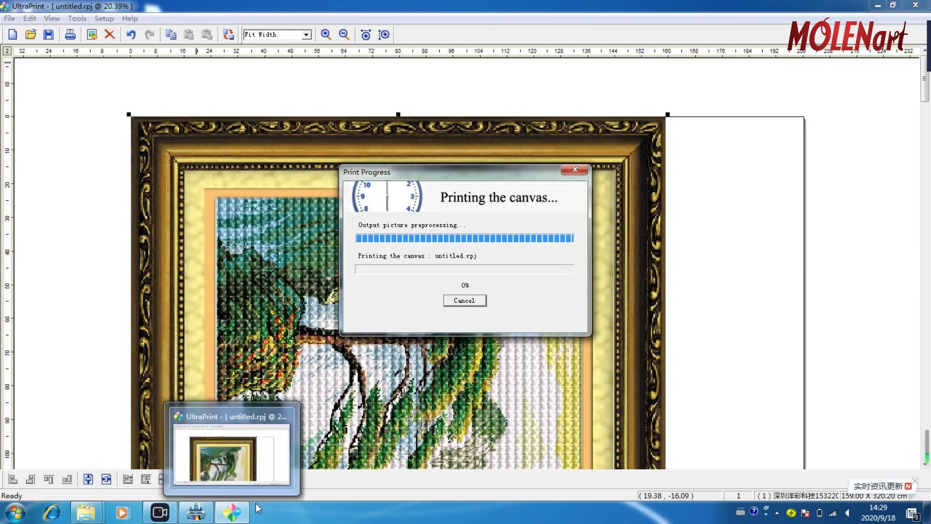
pyautogui.moveTo(195, 514)
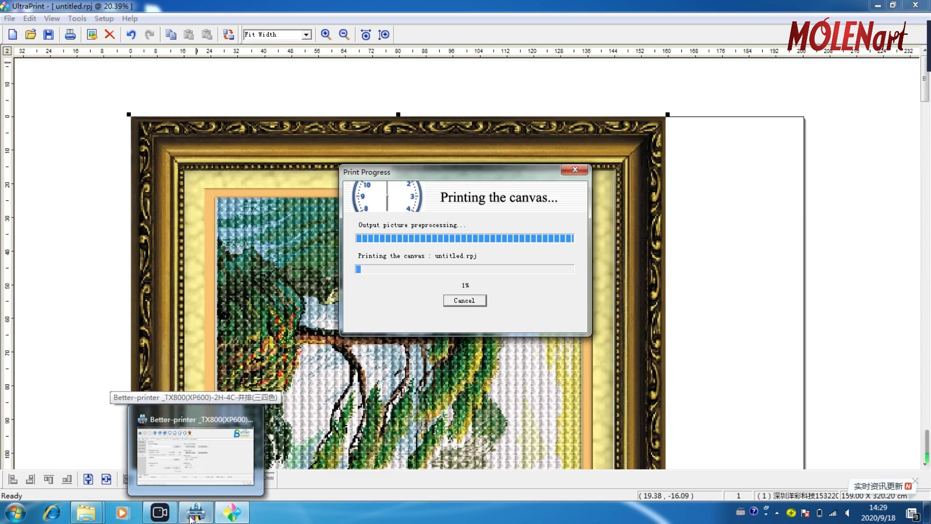
pyautogui.click(196, 513)
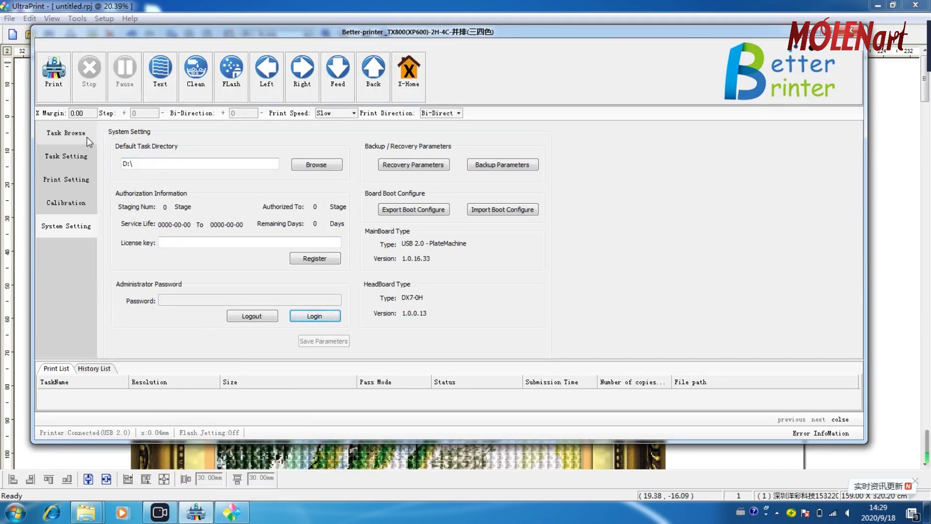
# - Load 8.prn from the refreshed Desktop task list as a print job
pyautogui.click(65, 133)
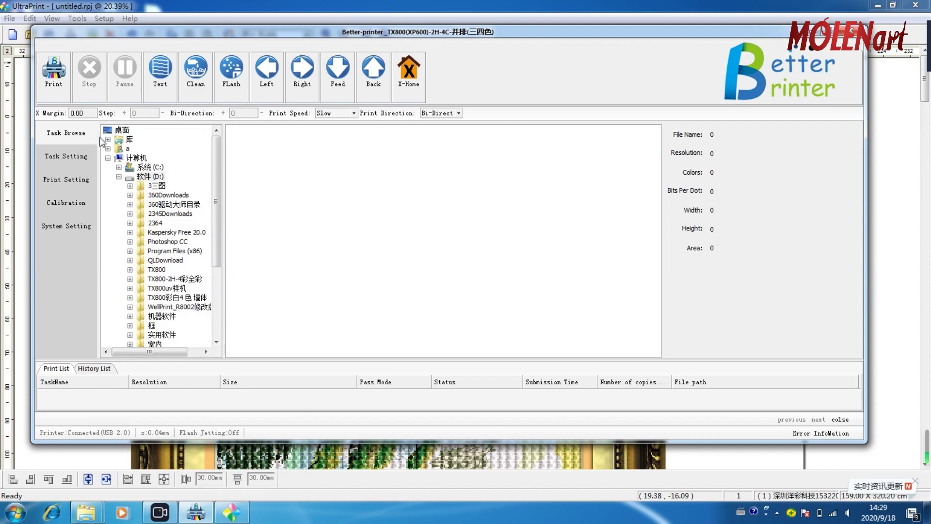
pyautogui.click(116, 130)
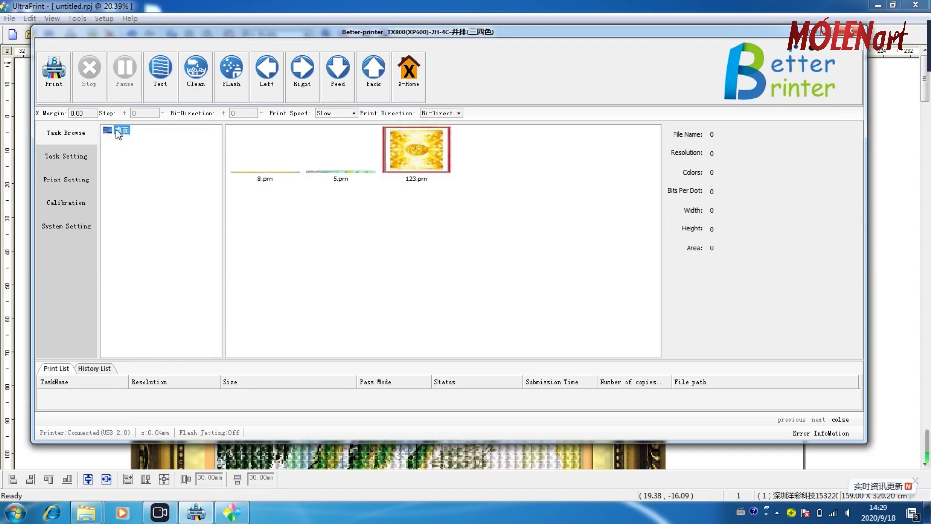
pyautogui.rightClick(313, 237)
pyautogui.click(358, 293)
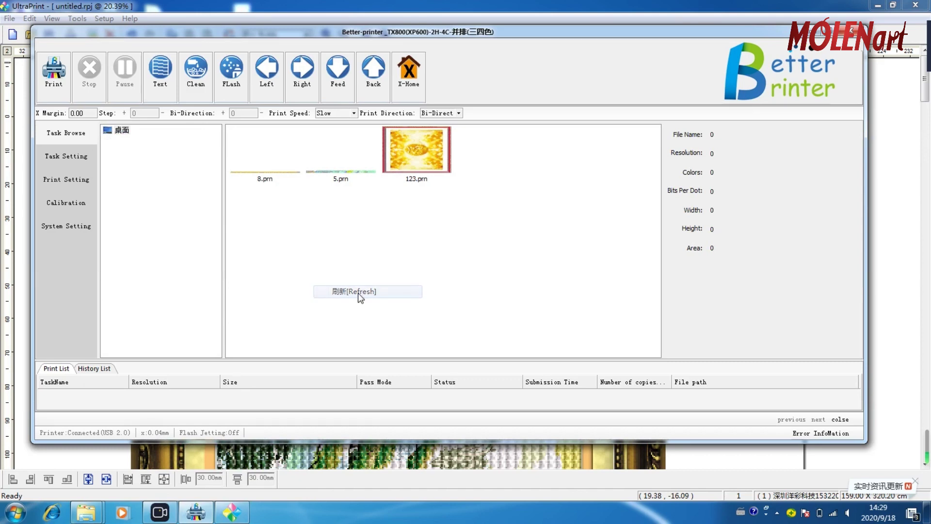
pyautogui.doubleClick(265, 179)
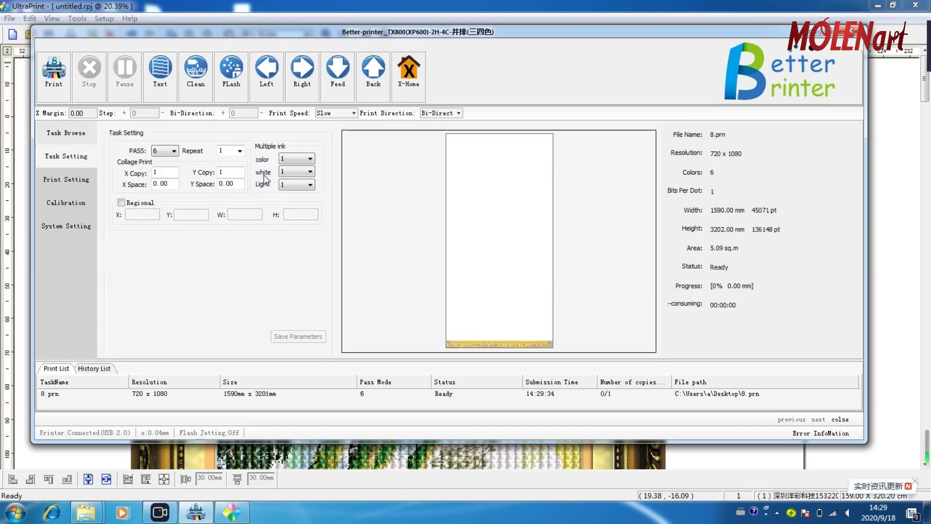
# - Send the 8.prn job to the printer and close Better-printer
pyautogui.rightClick(243, 395)
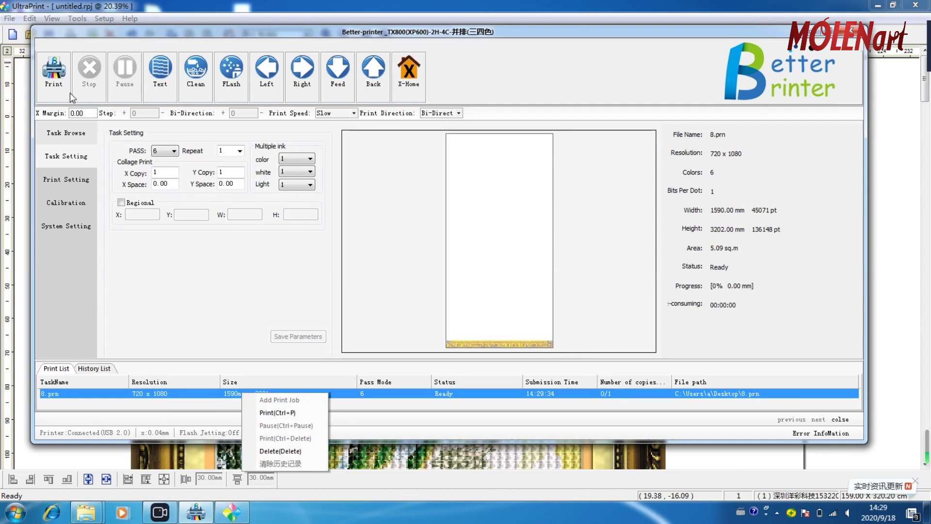
pyautogui.click(55, 73)
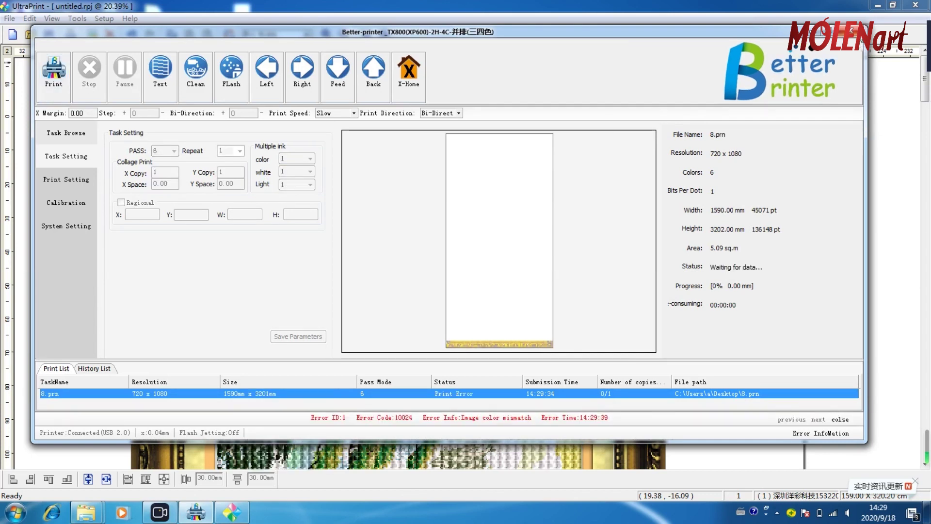
pyautogui.click(856, 32)
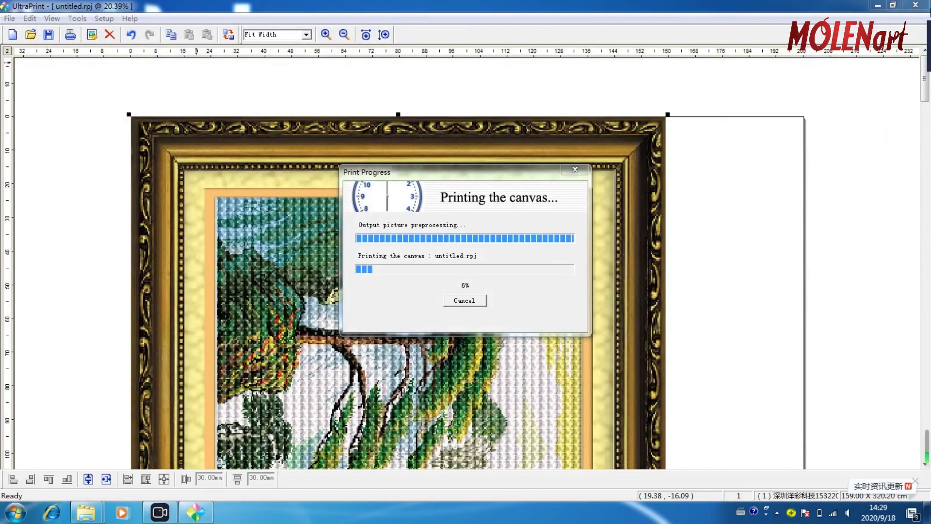